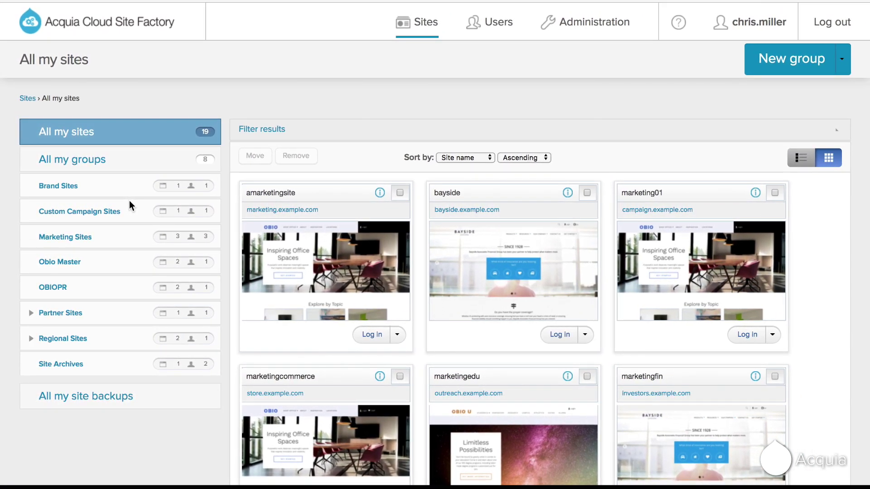
# In the Marketing Sites group, create site newmarketingcampaign using the dfs_obio installation profile.
pyautogui.click(73, 241)
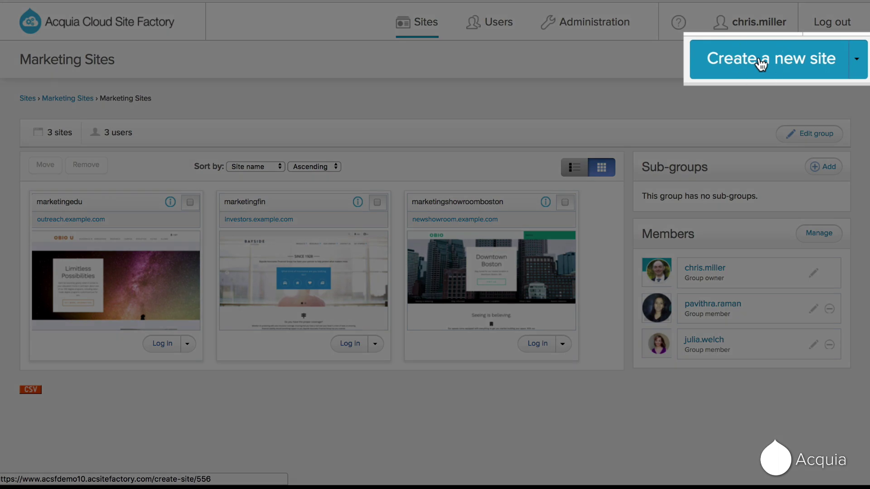
pyautogui.click(760, 64)
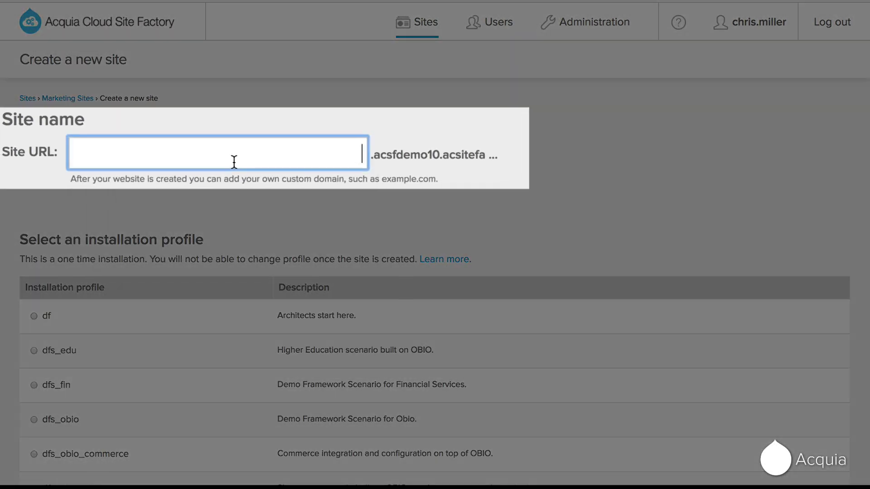
pyautogui.click(205, 159)
pyautogui.write('newmarketing')
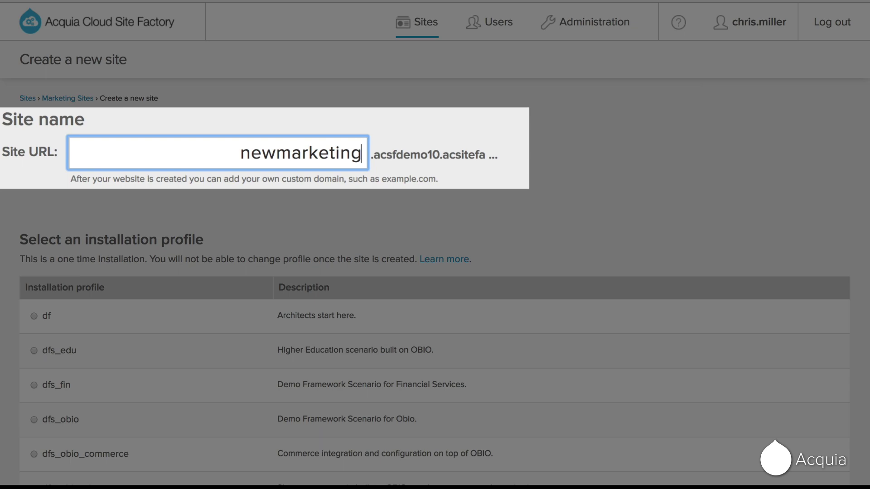
pyautogui.write('campaign')
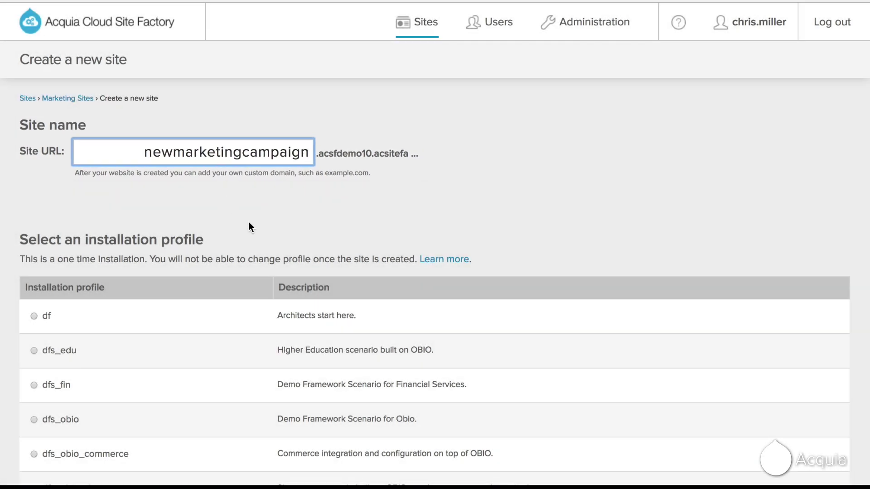
pyautogui.scroll(-2, 249, 222)
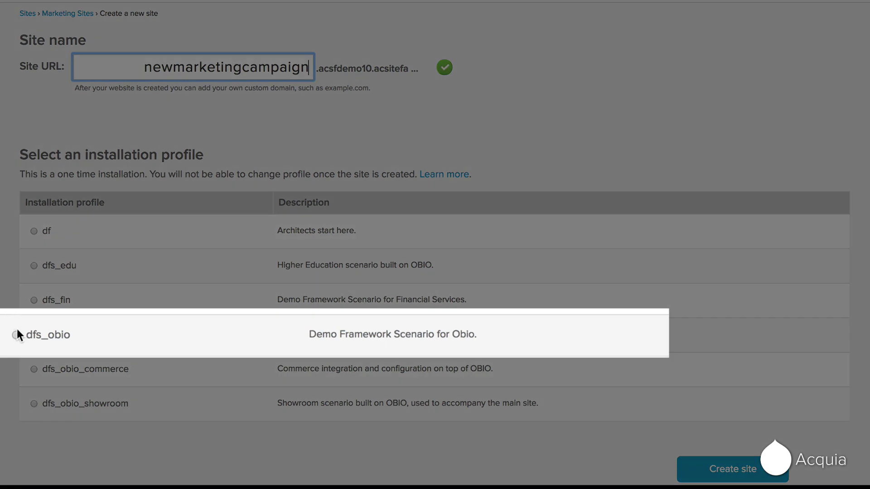
pyautogui.click(36, 335)
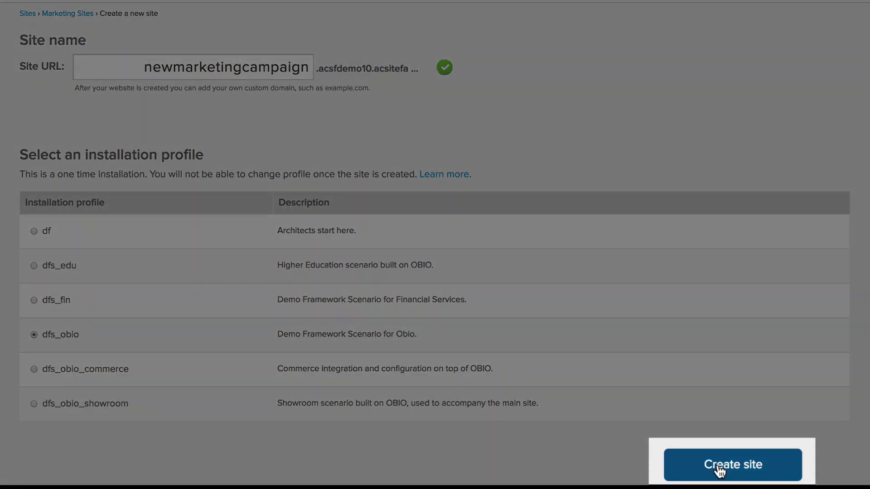
pyautogui.click(719, 471)
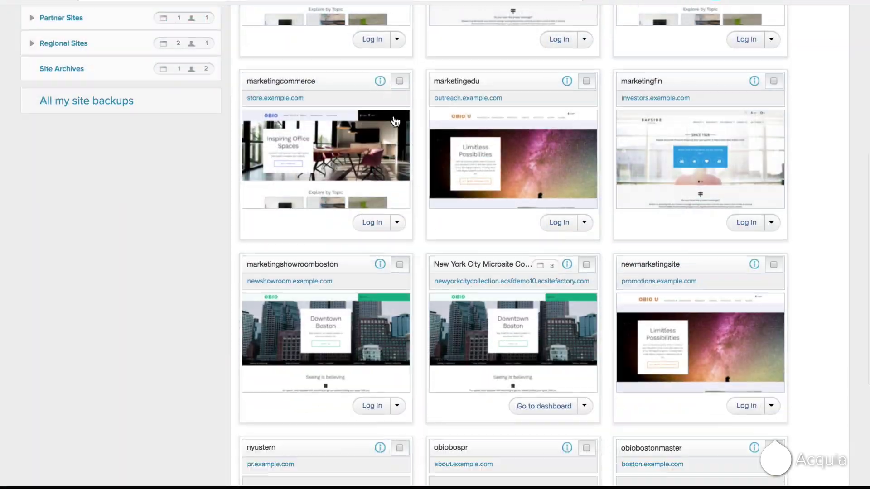
# Open the New York City Microsite Collection dashboard and log in to marketingshowroomv2.
pyautogui.scroll(-1, 546, 392)
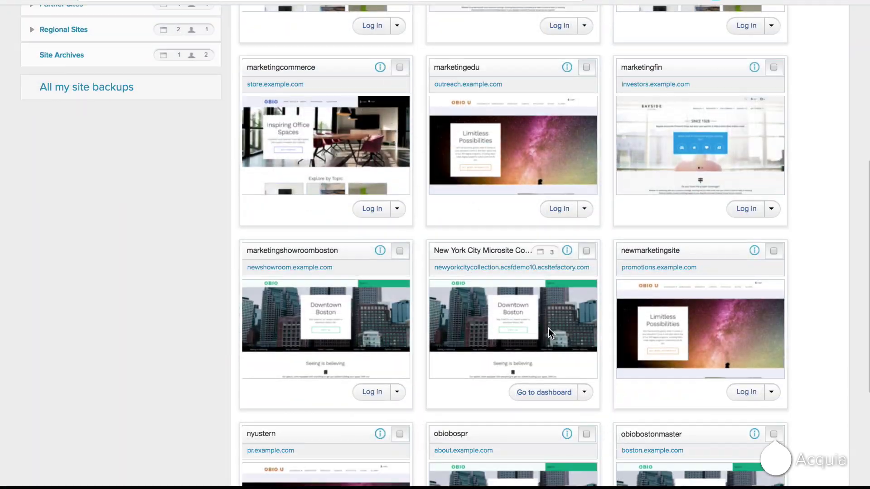
pyautogui.click(542, 393)
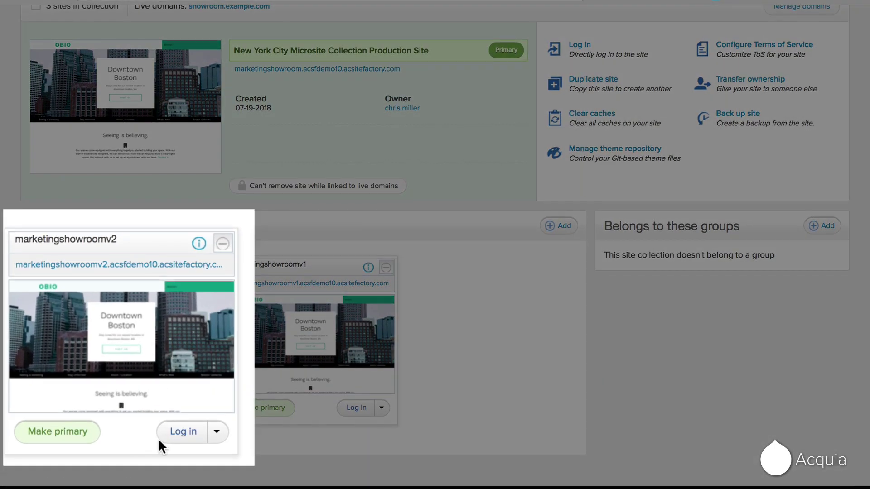
pyautogui.click(188, 420)
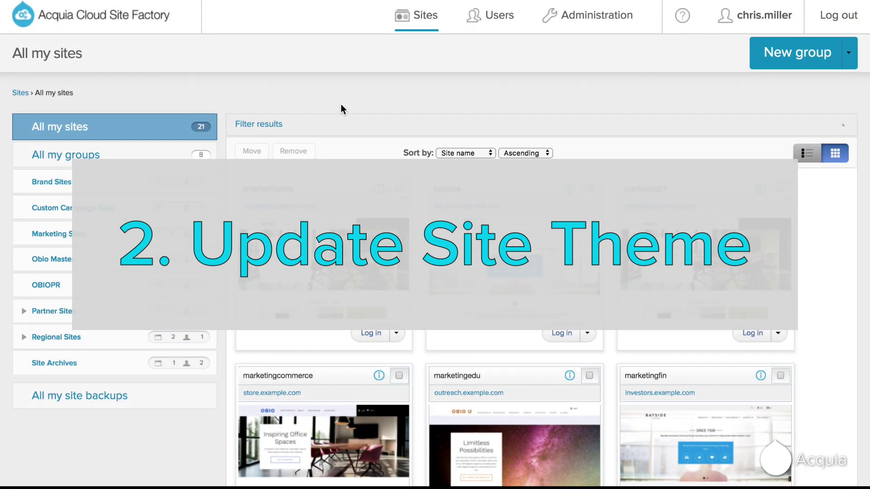
# Duplicate marketingshowroom in Marketing Sites as a full site clone named marketingshowroomv3.
pyautogui.click(64, 235)
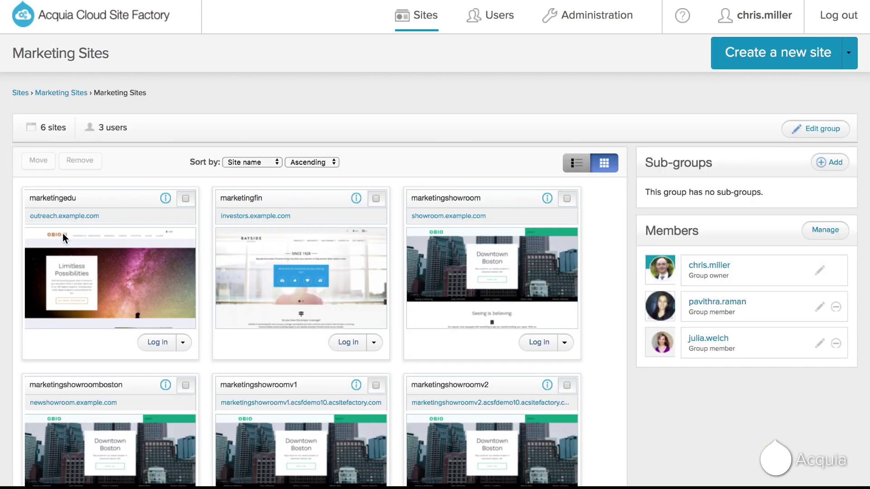
pyautogui.scroll(-2, 63, 235)
pyautogui.scroll(-3, 62, 233)
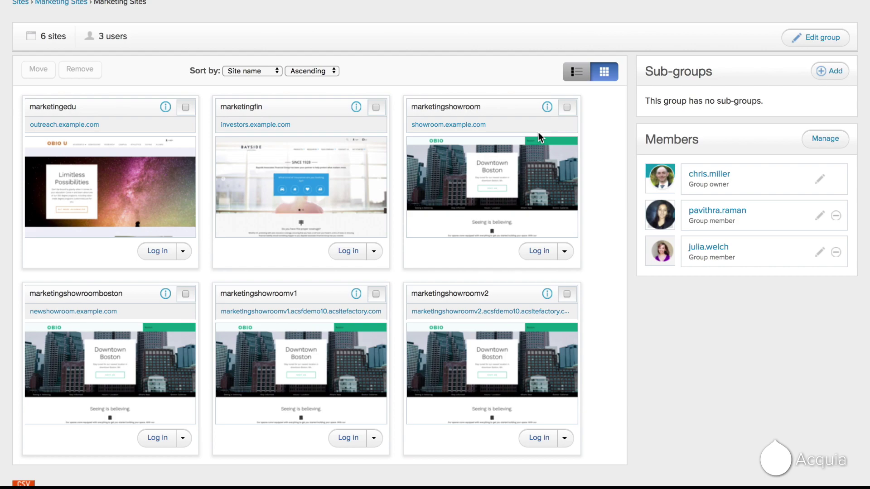
pyautogui.click(564, 251)
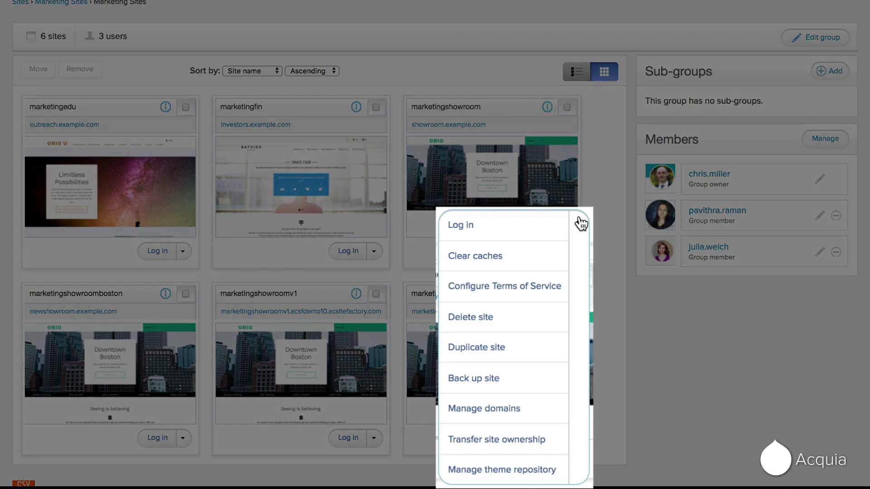
pyautogui.click(488, 348)
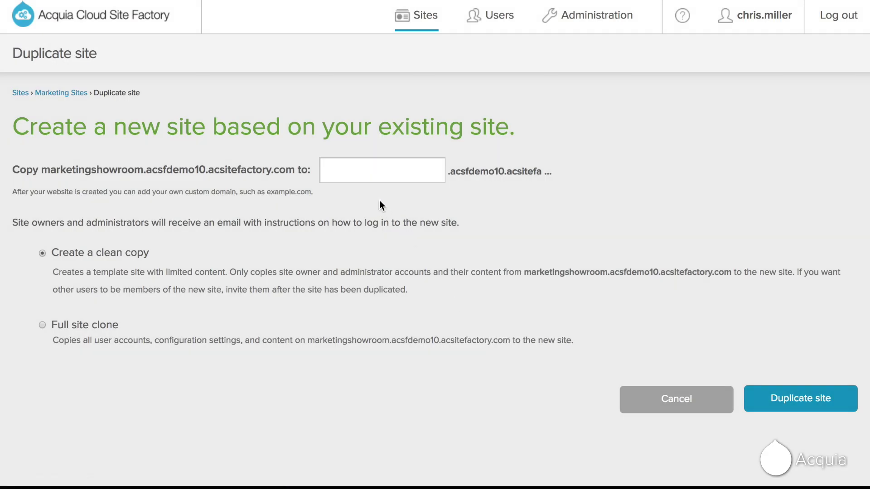
pyautogui.click(381, 171)
pyautogui.write('marketingshowroomv')
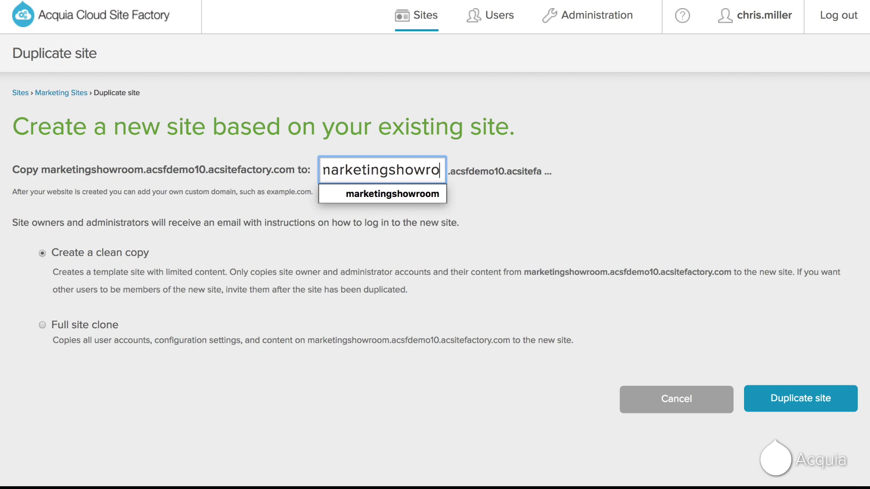
pyautogui.write('3')
pyautogui.click(86, 322)
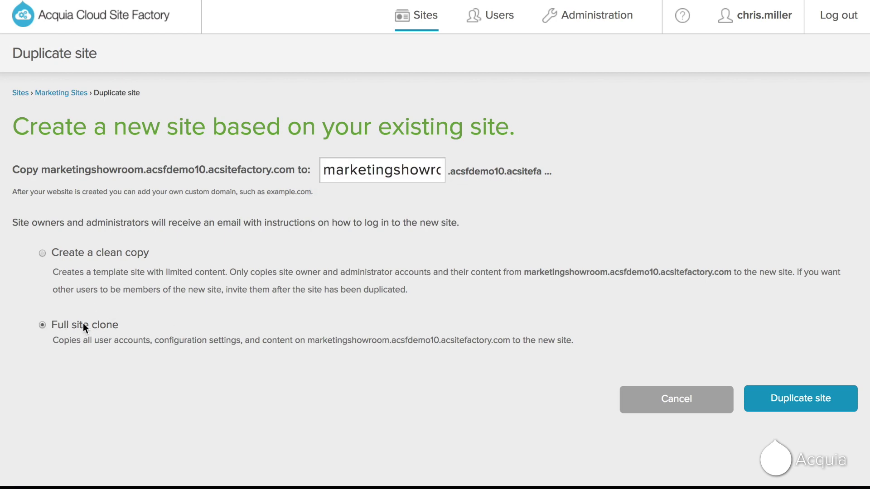
pyautogui.click(808, 398)
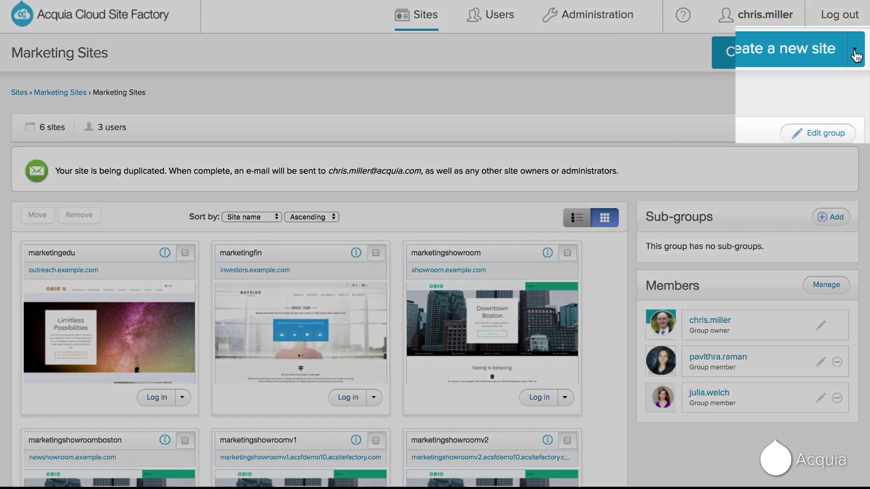
# Start a new site collection with internal URL newyorkcitycollection.
pyautogui.click(850, 57)
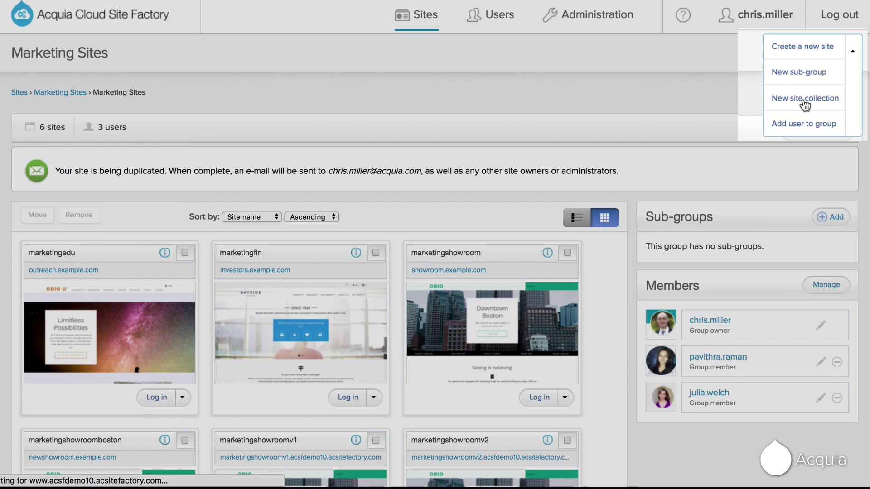
pyautogui.click(805, 107)
pyautogui.click(326, 268)
pyautogui.click(326, 290)
pyautogui.click(326, 335)
pyautogui.write('new')
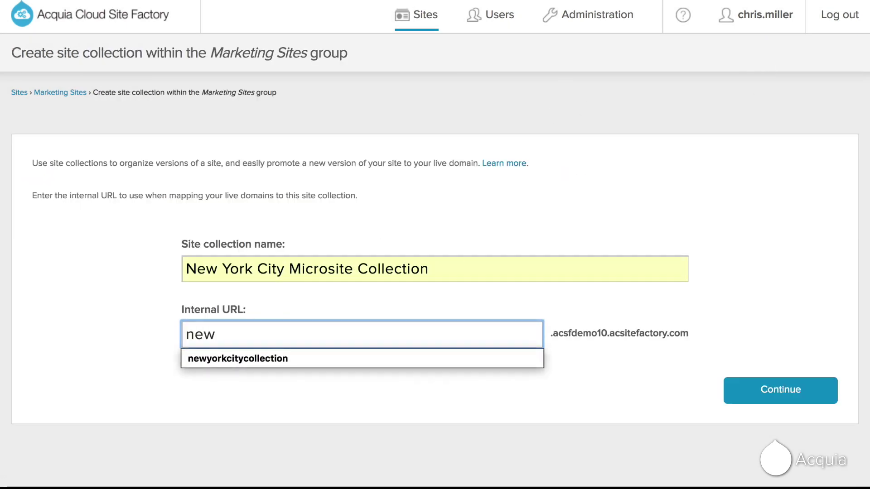
pyautogui.write('yo')
pyautogui.press('Down')
pyautogui.press('Tab')
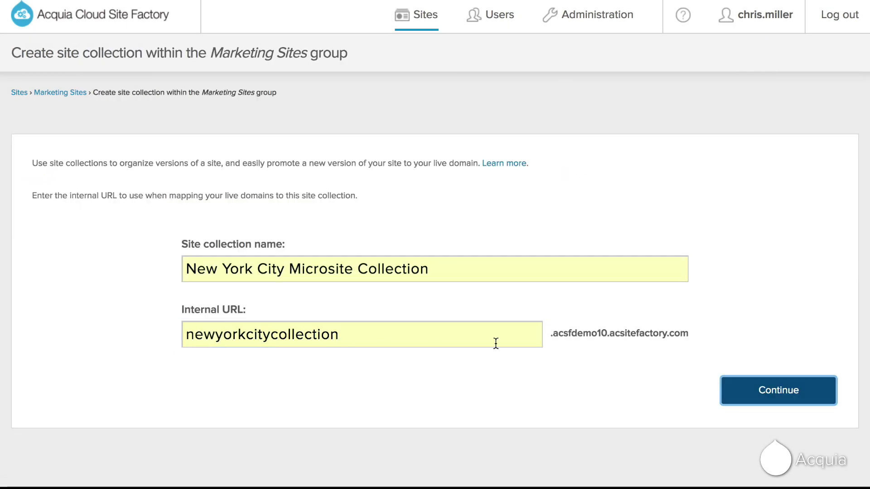
pyautogui.click(737, 400)
# Add marketingshowroomv1 and marketingshowroomv3 as the collection's sites and finish.
pyautogui.write('mar')
pyautogui.press('Down')
pyautogui.press('Tab')
pyautogui.write('m')
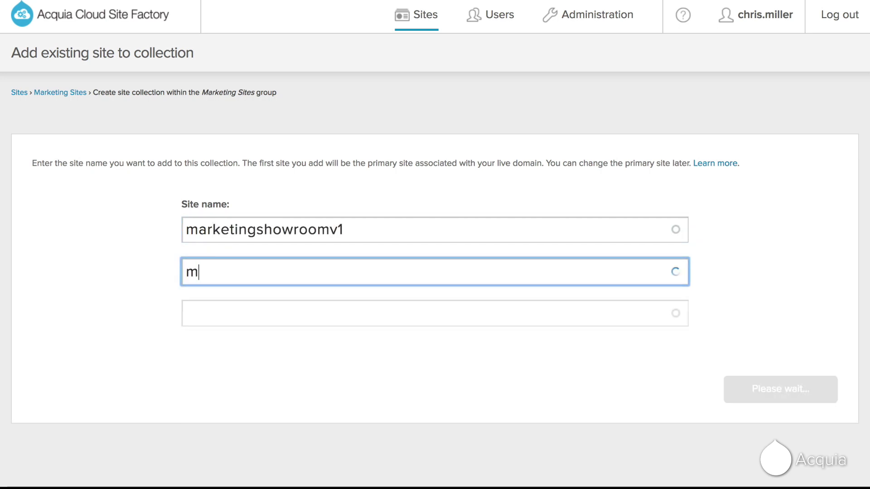
pyautogui.write('arketingshowroomv2')
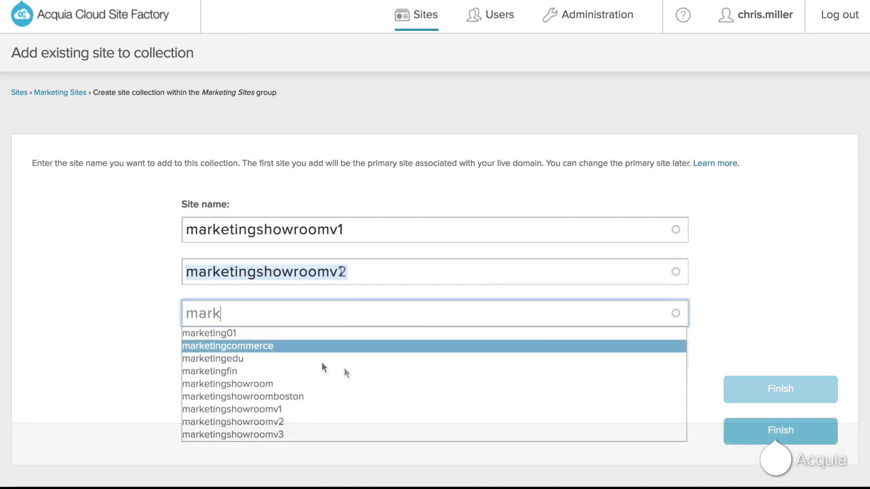
pyautogui.click(305, 433)
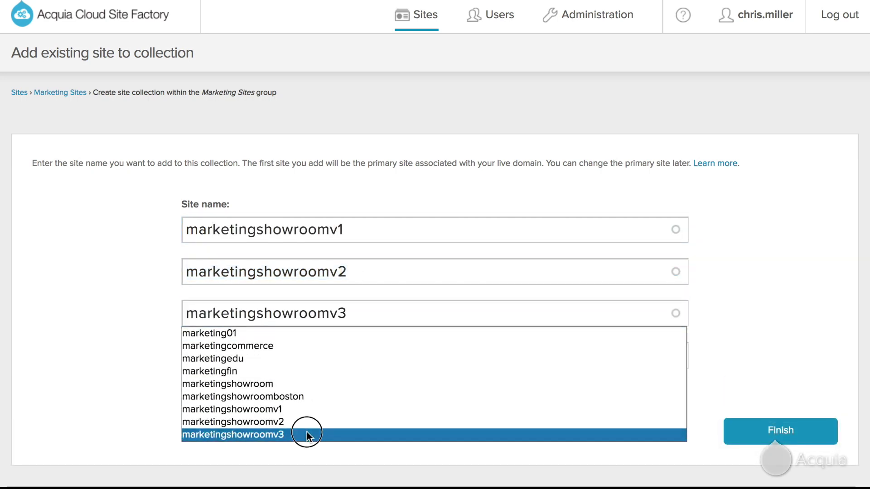
pyautogui.click(747, 441)
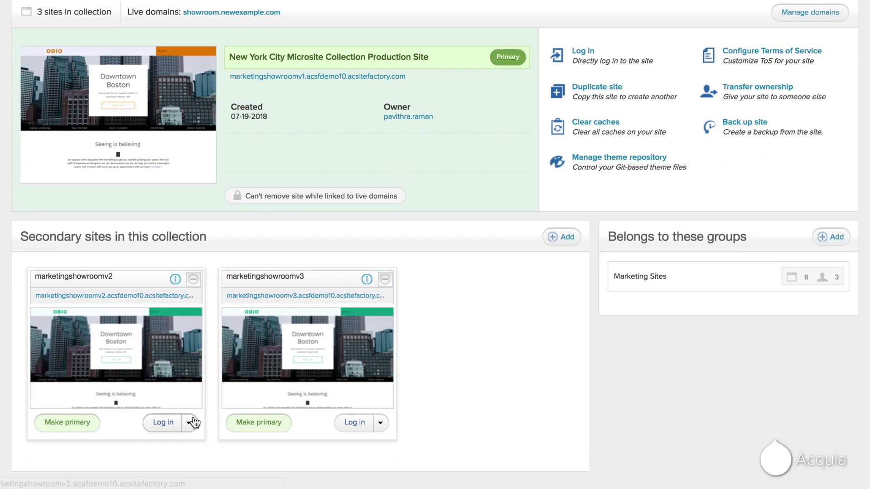
# Connect marketingshowroomv2's theme repository to the suggested Git URL on the master branch.
pyautogui.click(190, 423)
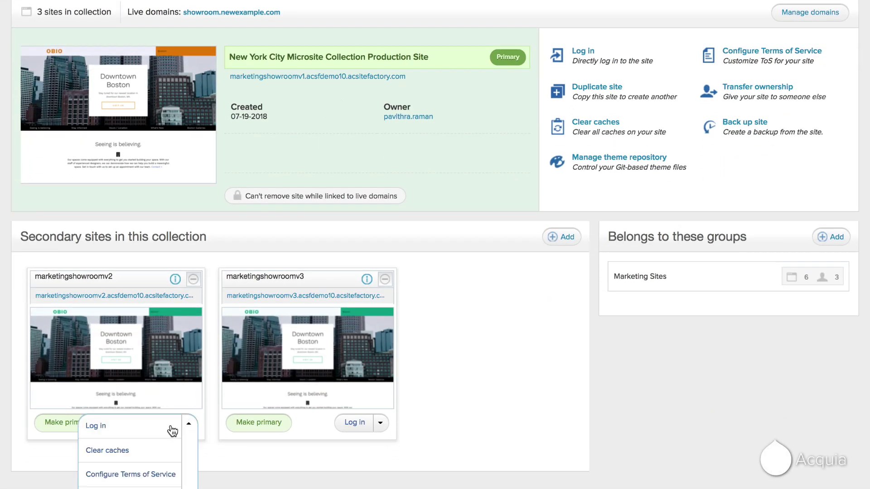
pyautogui.scroll(-4, 140, 441)
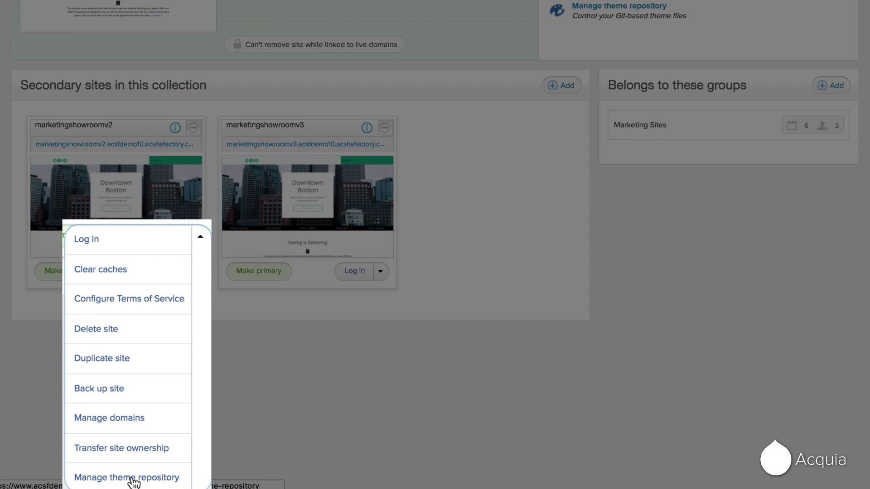
pyautogui.click(133, 478)
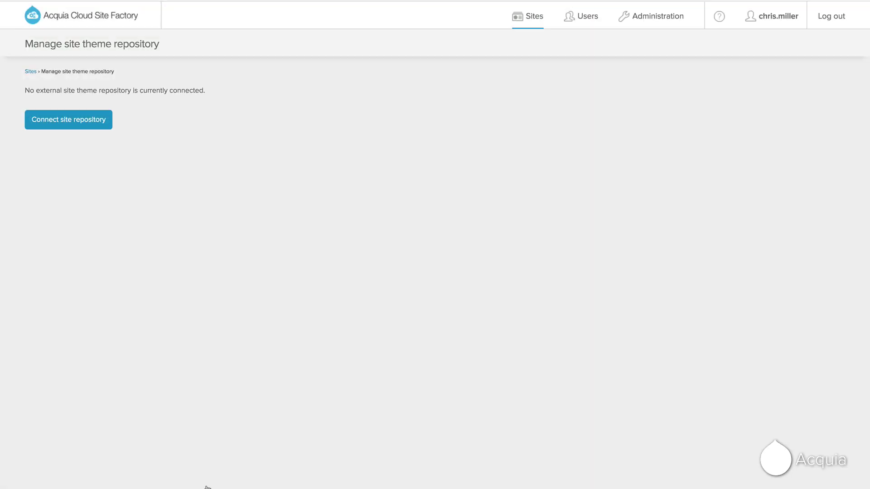
pyautogui.click(75, 112)
pyautogui.click(86, 147)
pyautogui.click(100, 163)
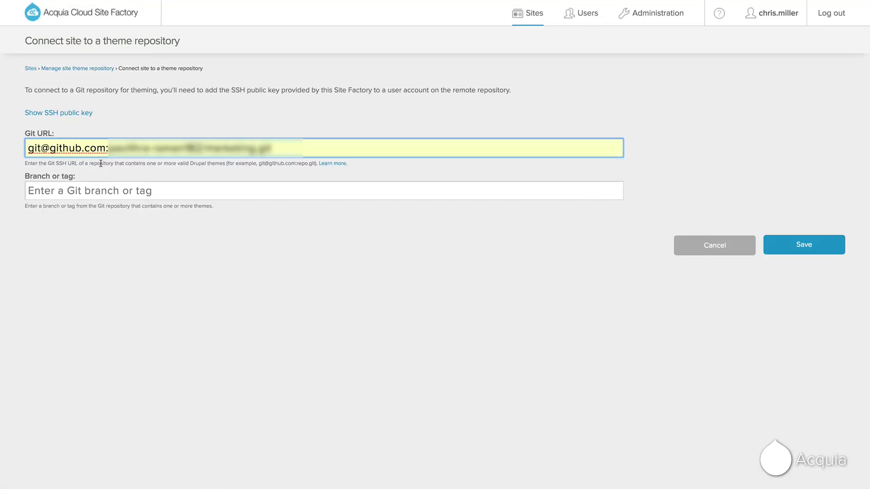
pyautogui.click(120, 190)
pyautogui.write('master')
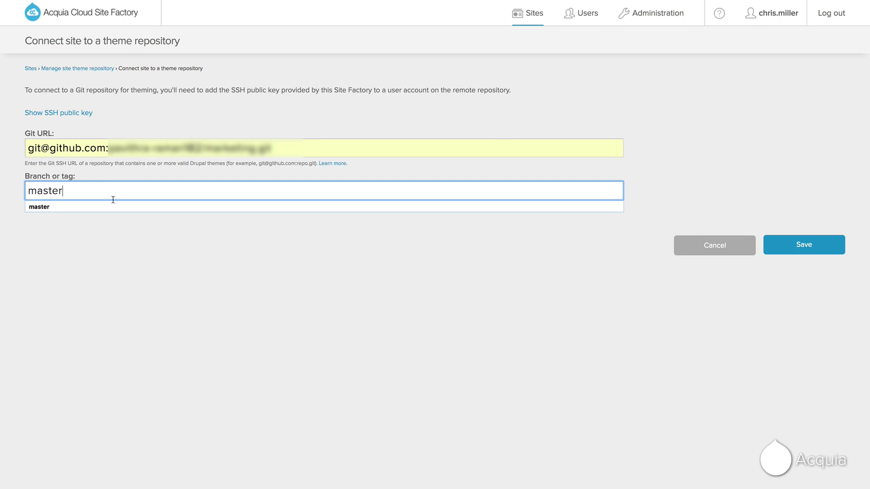
pyautogui.click(114, 206)
pyautogui.click(814, 244)
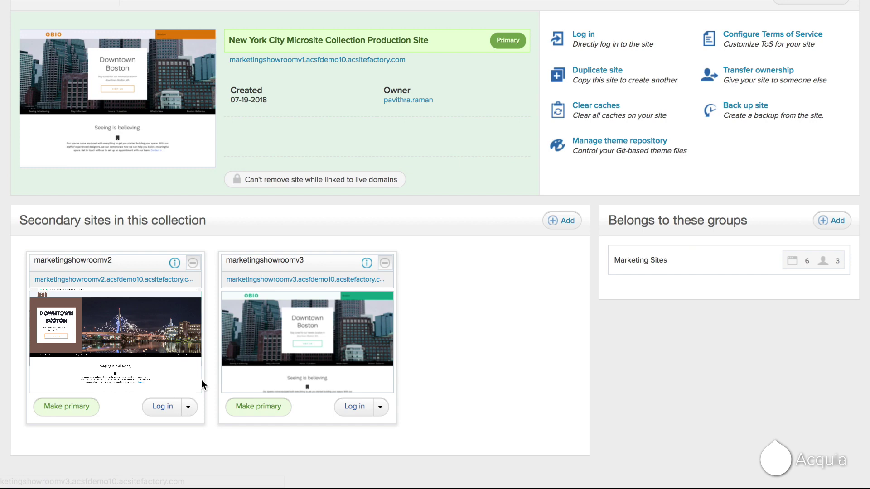
# Make marketingshowroomv2 the primary site and visit the live domain showroom.newexample.com.
pyautogui.click(76, 411)
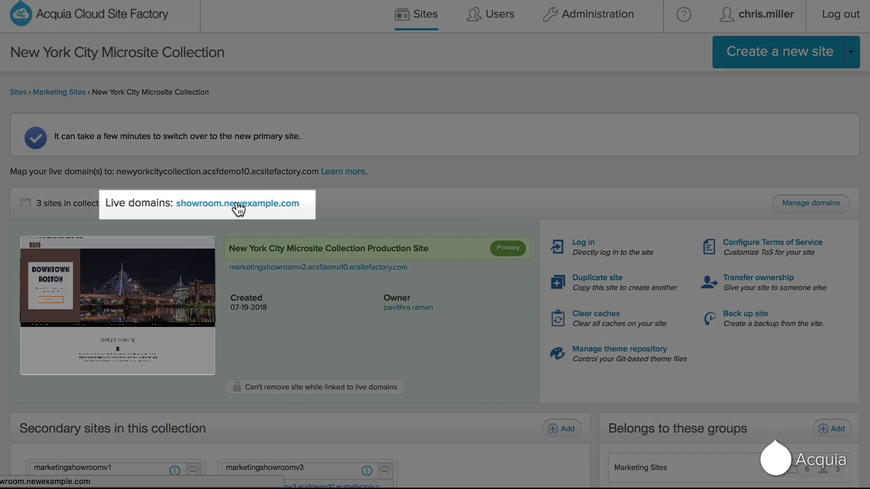
pyautogui.click(234, 205)
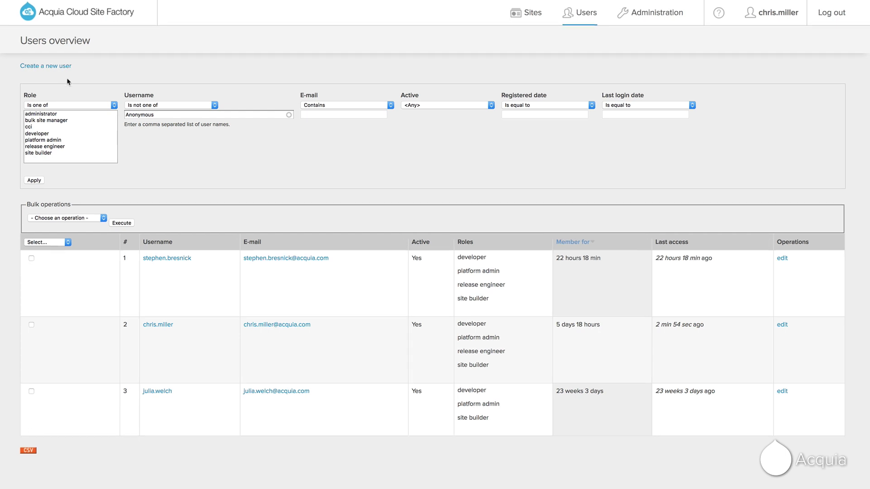
# Create a site builder account with the user's username, e-mail address and password.
pyautogui.click(59, 67)
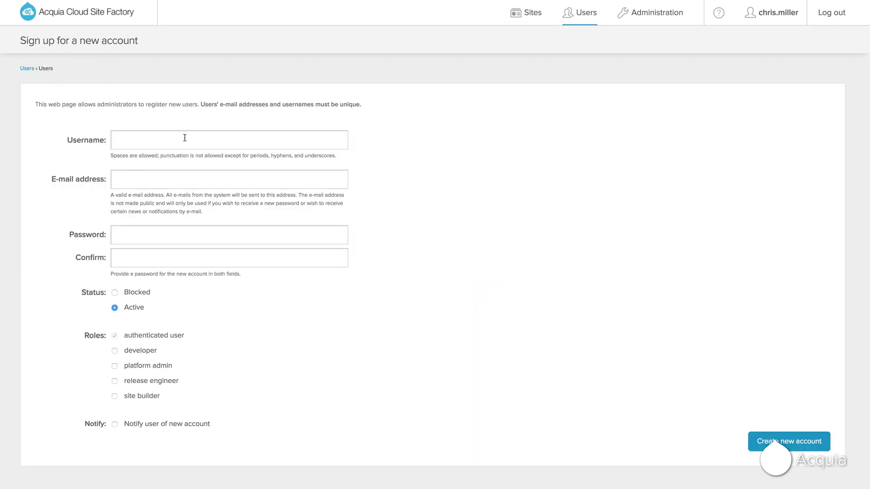
pyautogui.click(185, 137)
pyautogui.write('alex.smith')
pyautogui.press('Tab')
pyautogui.write('alex')
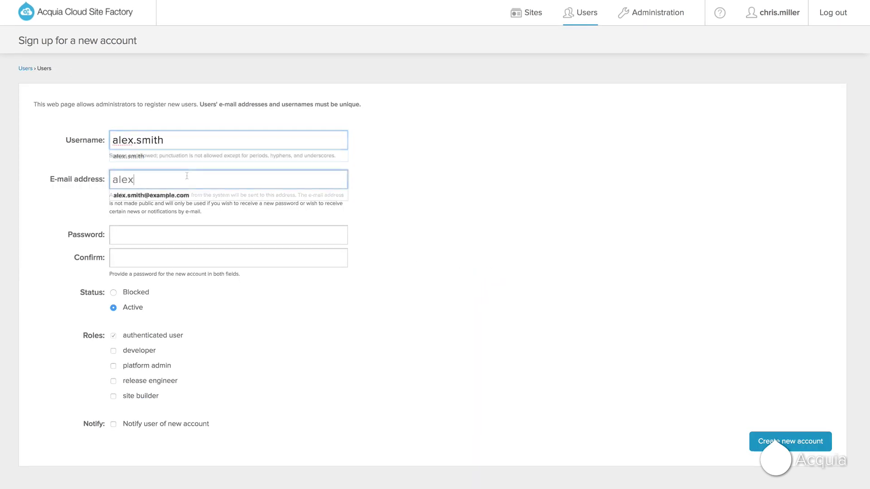
pyautogui.press('Down')
pyautogui.press('Return')
pyautogui.click(159, 234)
pyautogui.write('•••••••••••')
pyautogui.press('Tab')
pyautogui.write('•••••••••••')
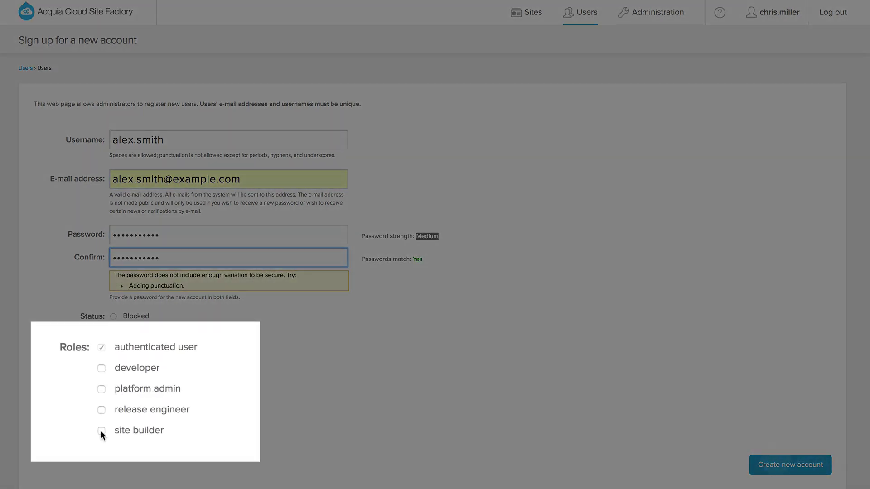
pyautogui.click(101, 431)
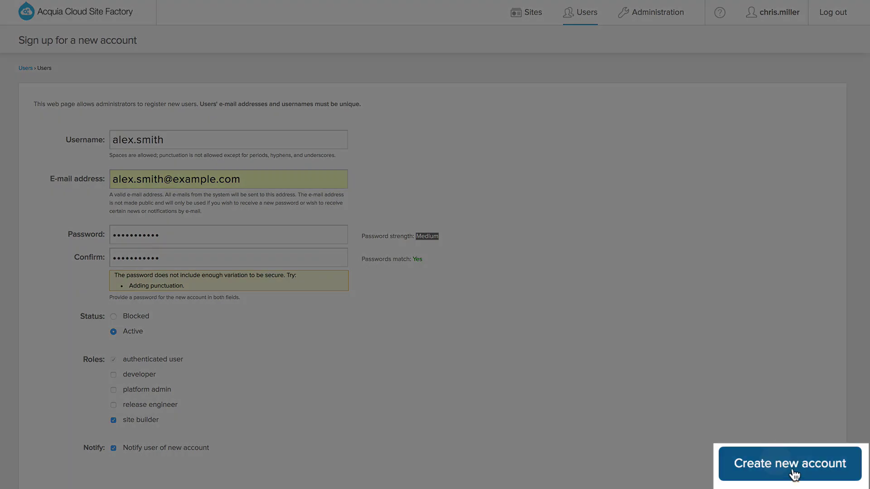
pyautogui.click(788, 467)
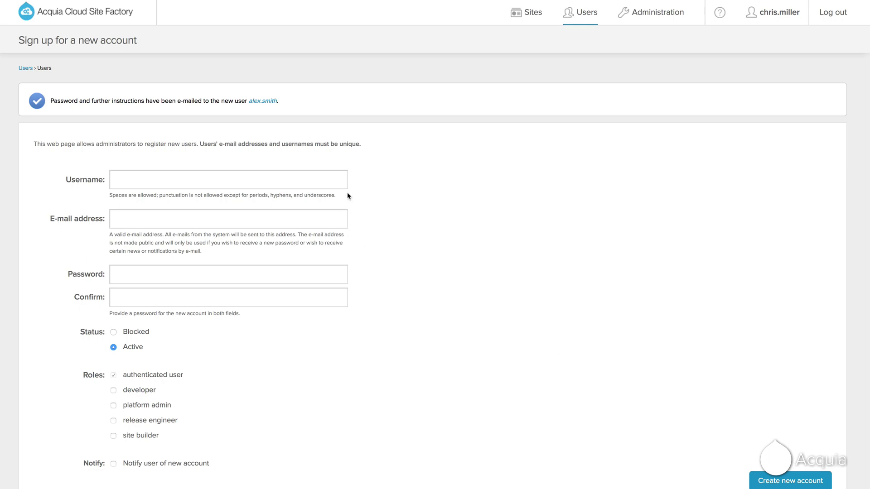
# Through Marketing Sites' member management, add the newly created user and save.
pyautogui.click(527, 12)
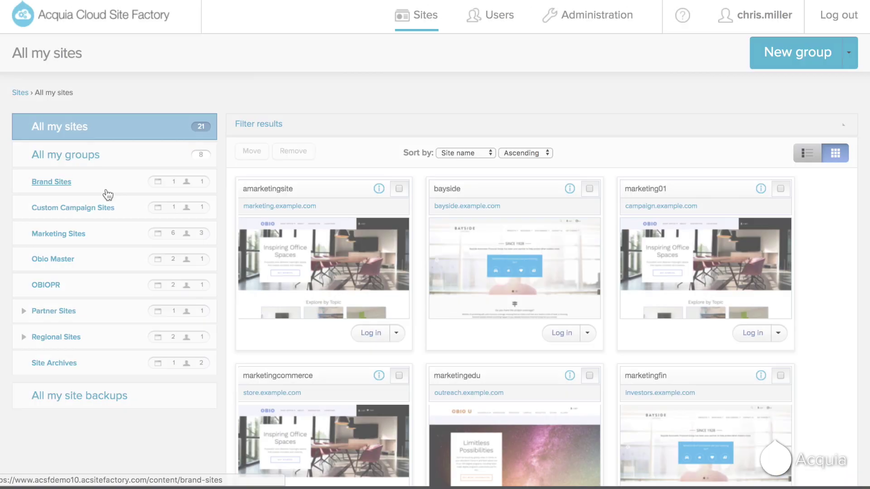
pyautogui.click(72, 237)
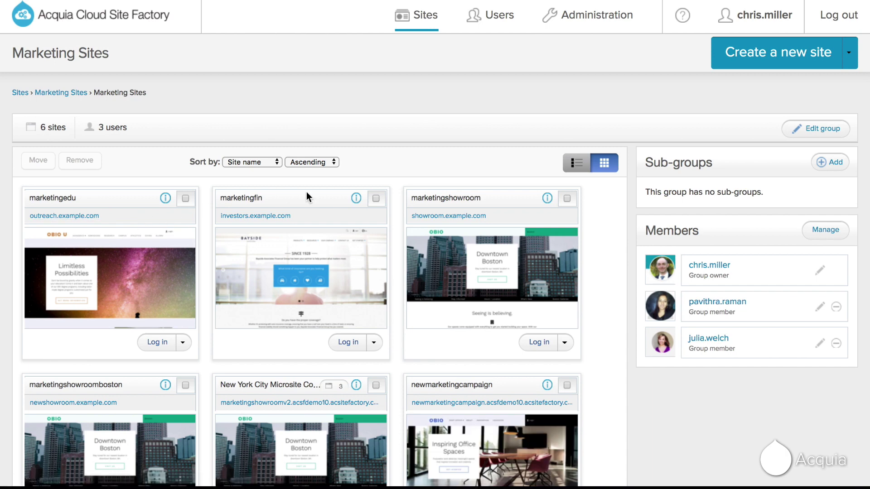
pyautogui.click(825, 232)
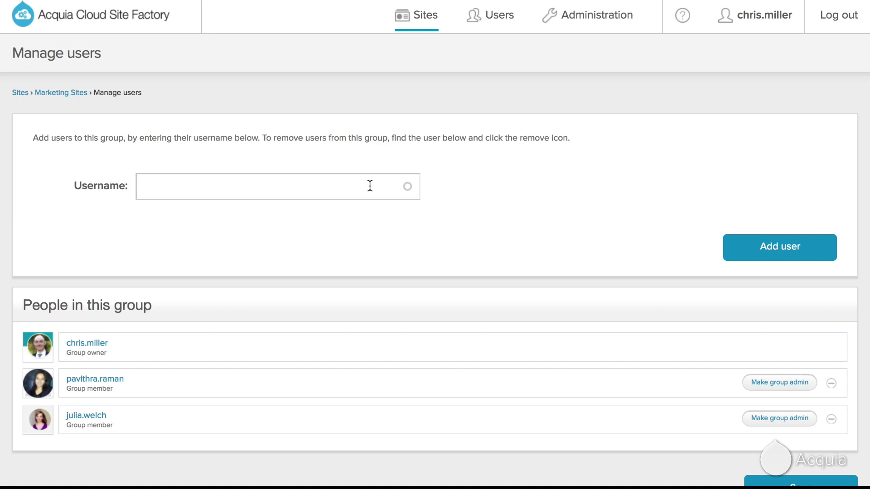
pyautogui.click(349, 183)
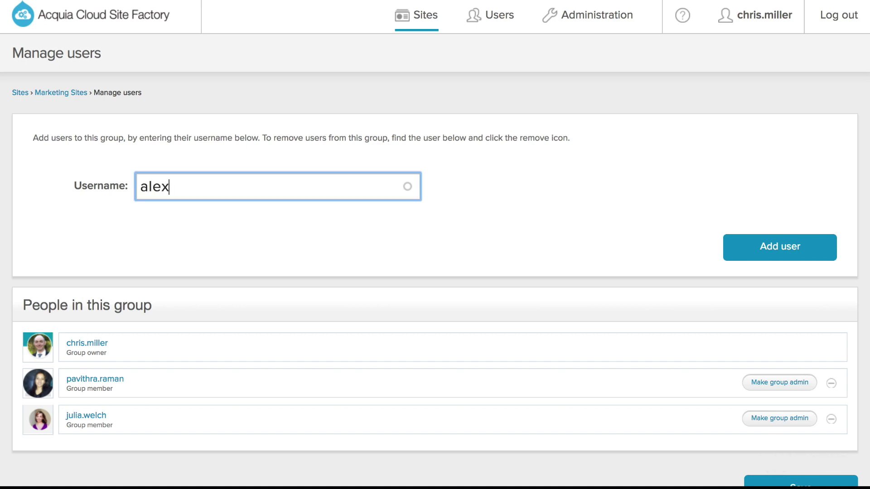
pyautogui.click(317, 203)
pyautogui.click(761, 247)
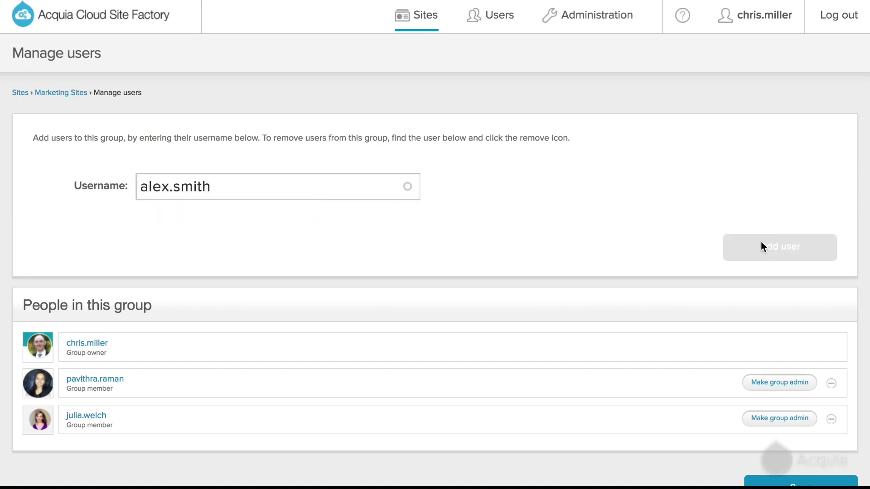
pyautogui.scroll(-3, 761, 247)
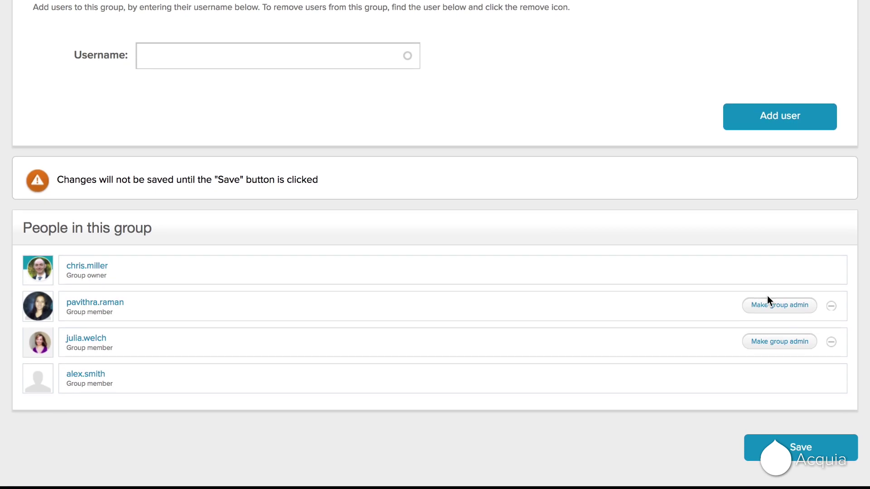
pyautogui.click(790, 444)
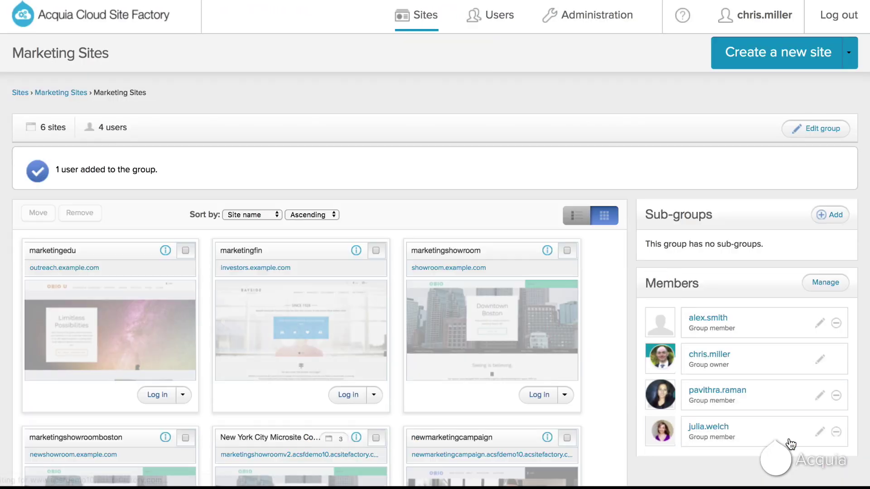
pyautogui.scroll(-3, 791, 444)
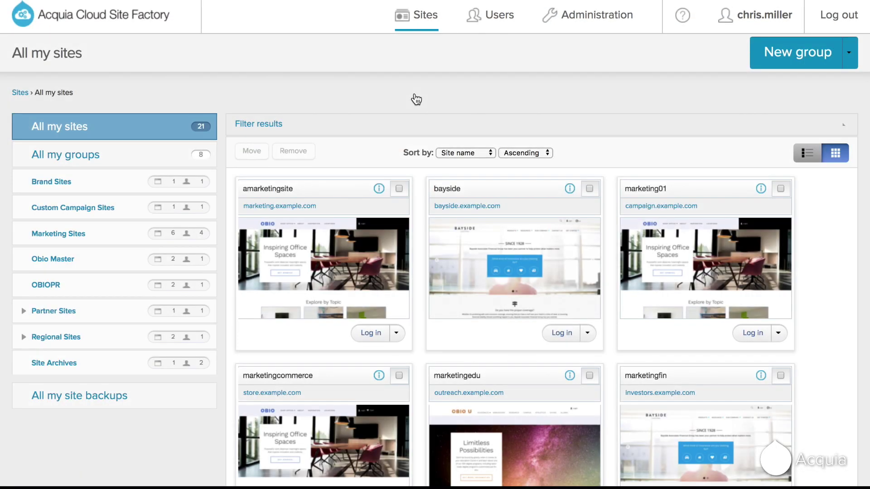
# Filter the site list to domains containing 'marketing'.
pyautogui.click(267, 129)
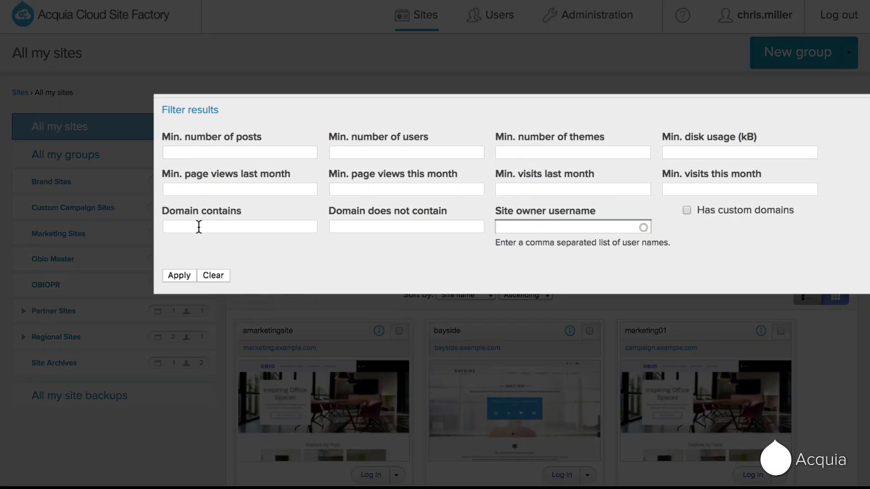
pyautogui.click(198, 226)
pyautogui.click(197, 245)
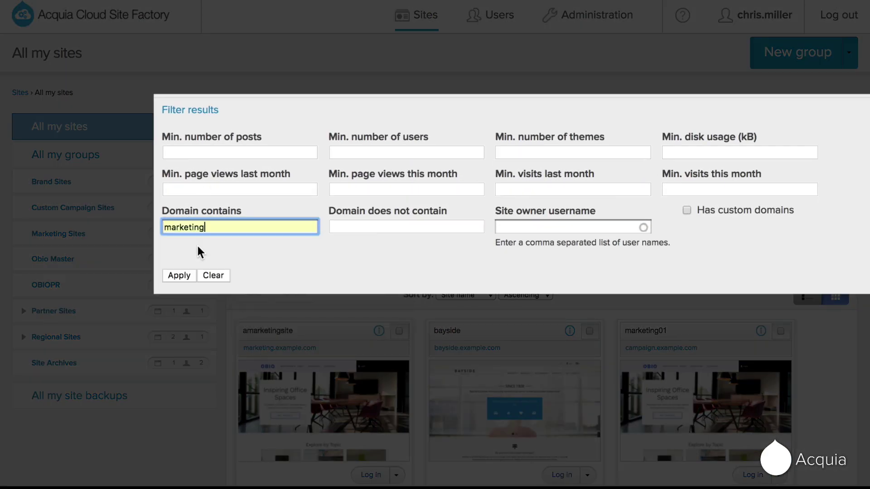
pyautogui.click(180, 274)
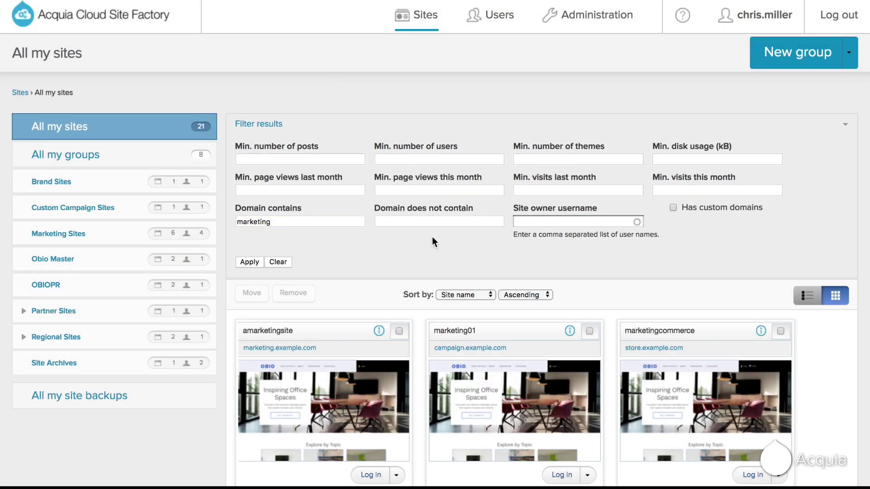
pyautogui.scroll(-3, 432, 237)
# Move marketing01 and marketingcommerce into the Marketing Sites group.
pyautogui.click(779, 190)
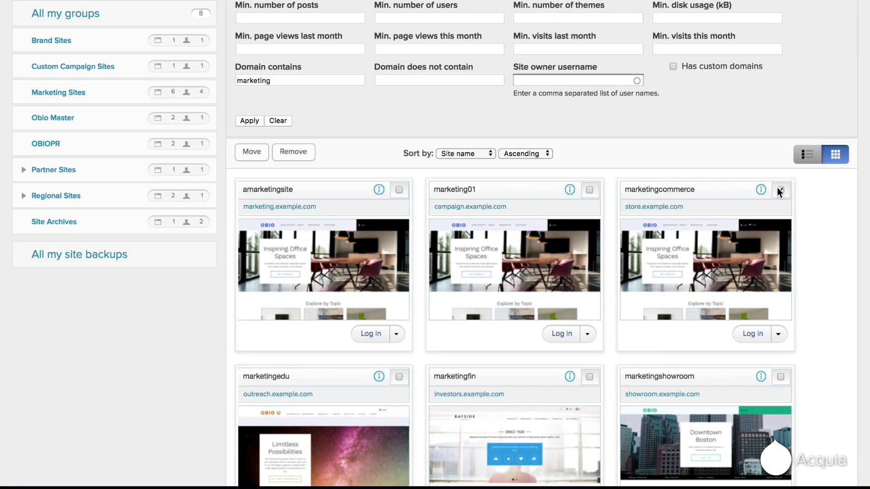
pyautogui.click(256, 152)
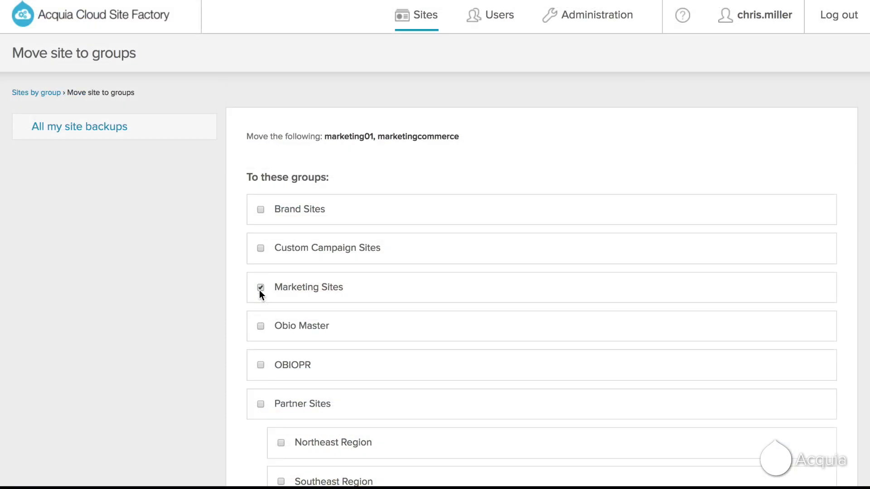
pyautogui.scroll(-7, 379, 272)
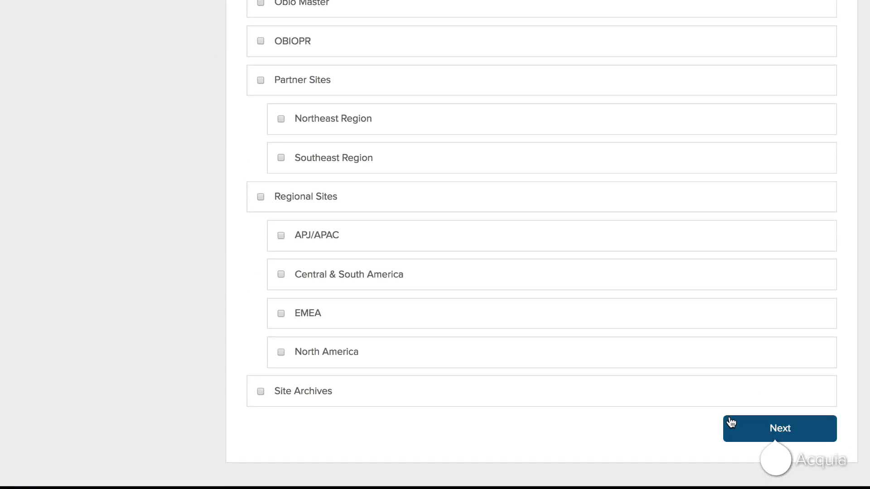
pyautogui.click(733, 425)
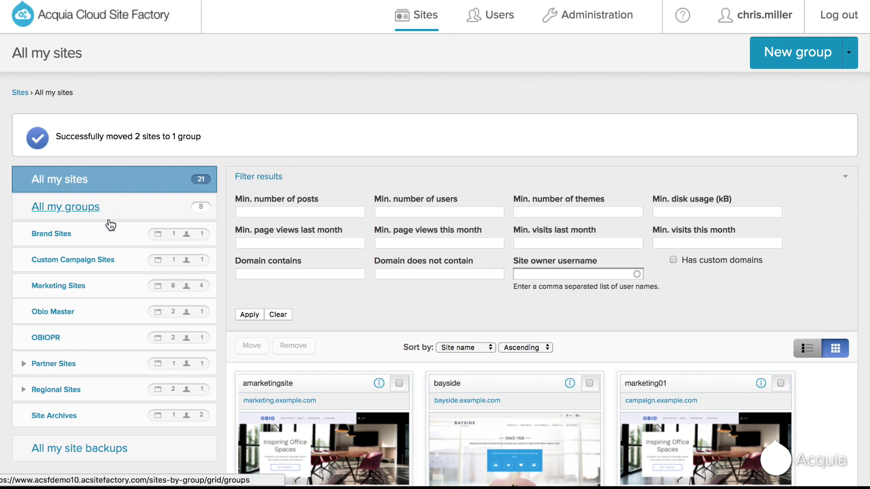
pyautogui.click(59, 287)
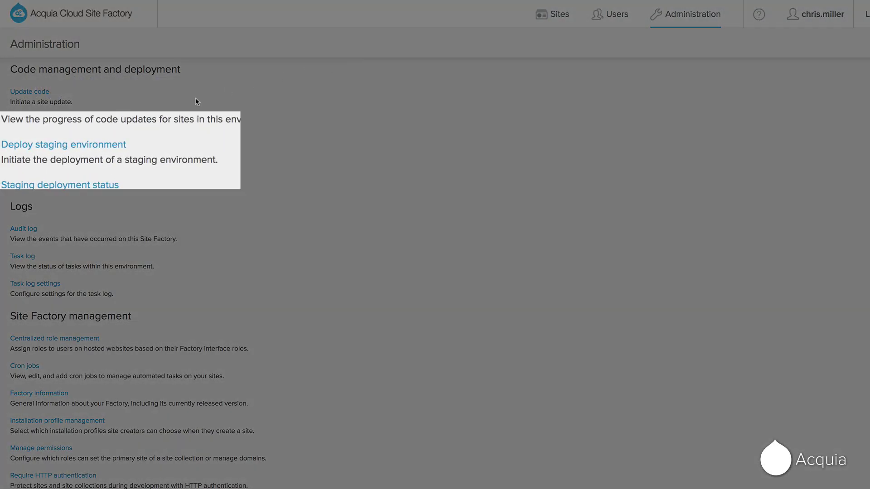
# Start a staging deployment of marketing01, marketingcommerce, marketingedu and marketingshowroomv2.
pyautogui.click(74, 146)
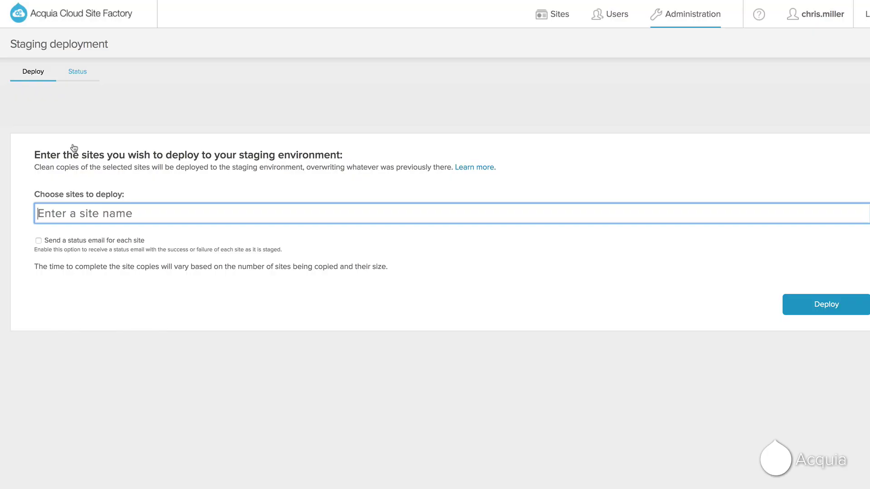
pyautogui.write('mark')
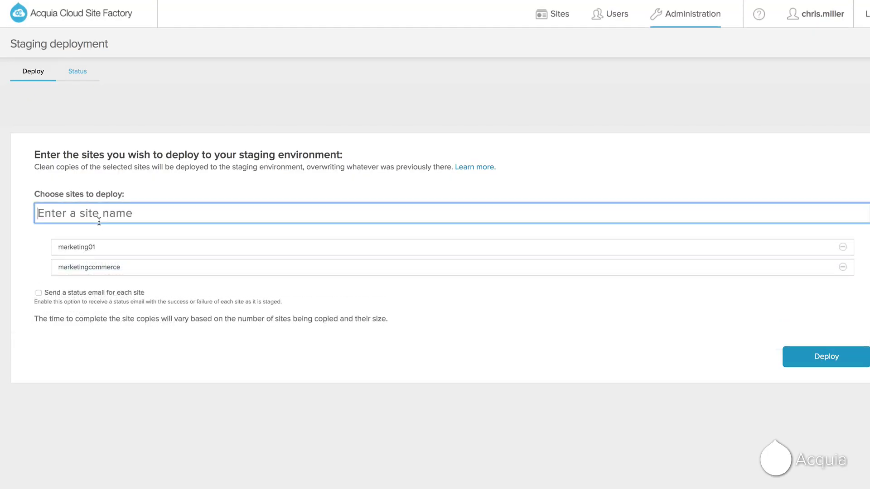
pyautogui.write('mark')
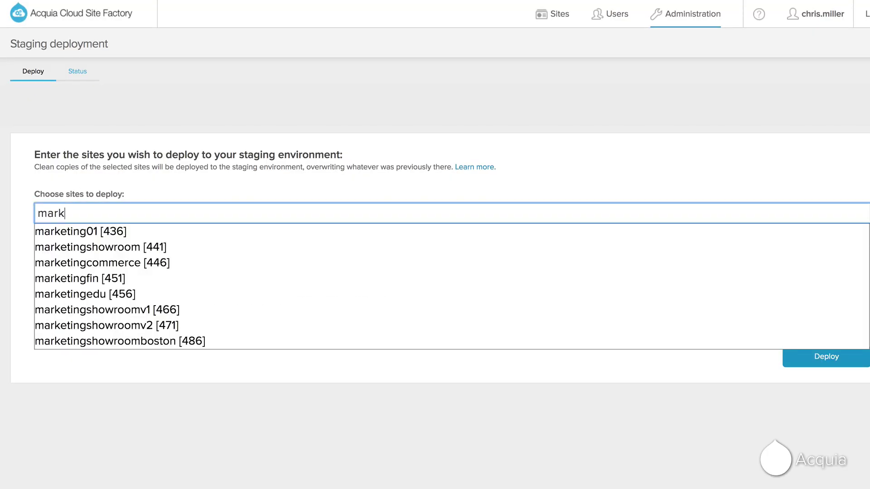
pyautogui.press('Down')
pyautogui.press('Down')
pyautogui.press('Down')
pyautogui.press('Down')
pyautogui.press('Down')
pyautogui.press('Return')
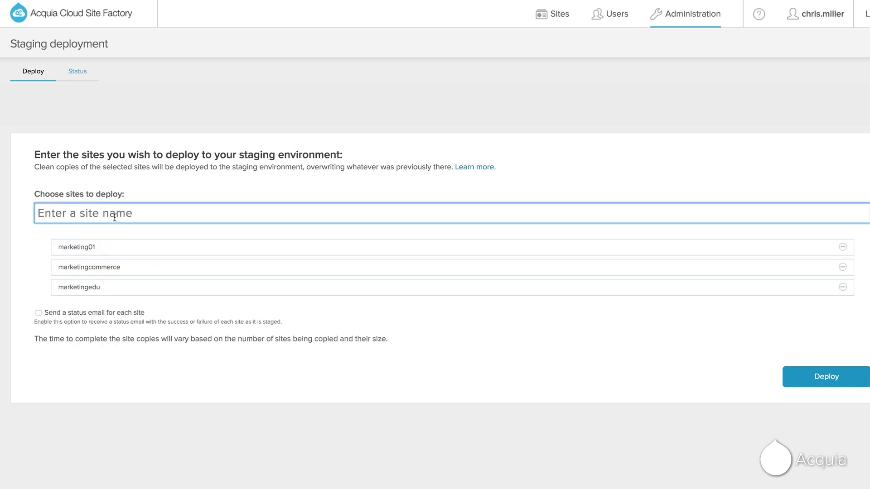
pyautogui.write('mark')
pyautogui.click(124, 323)
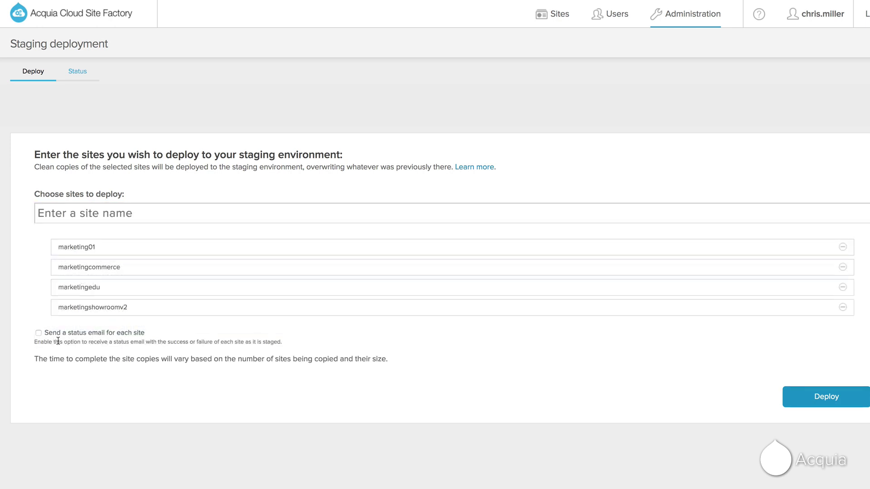
pyautogui.click(812, 398)
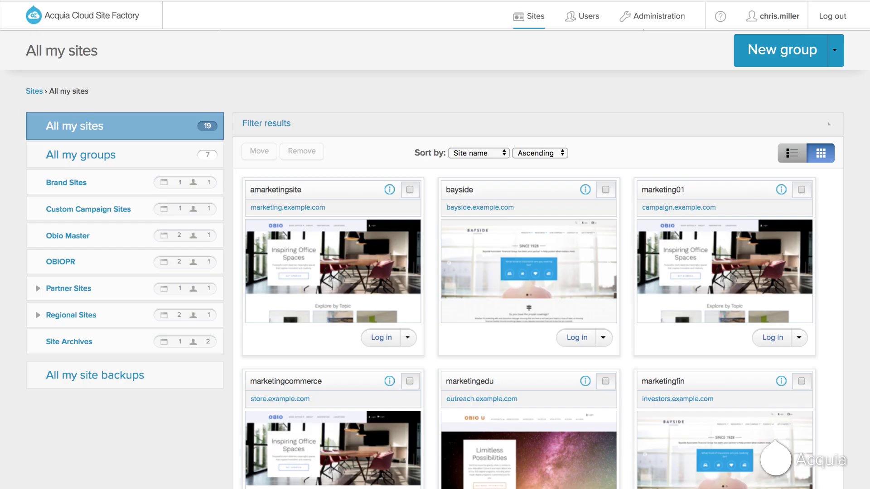
# Set the site update code path to tags/v1.5 and tick the production environment confirmation.
pyautogui.click(655, 21)
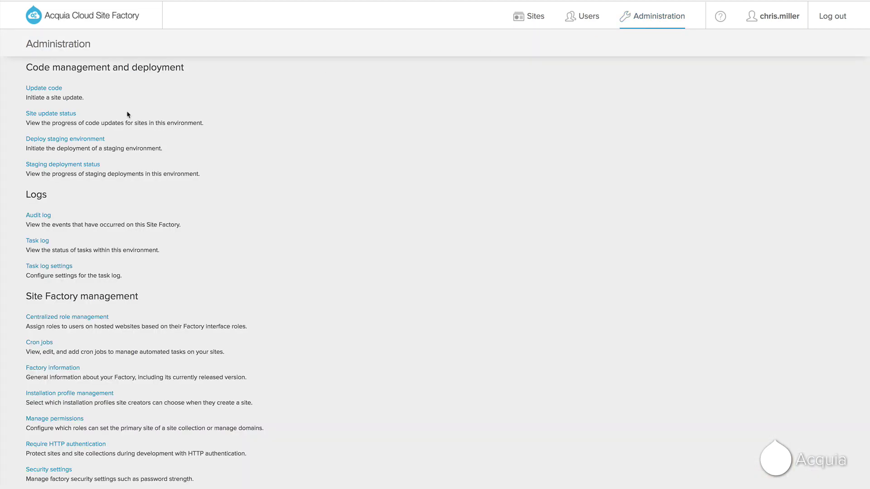
pyautogui.click(56, 89)
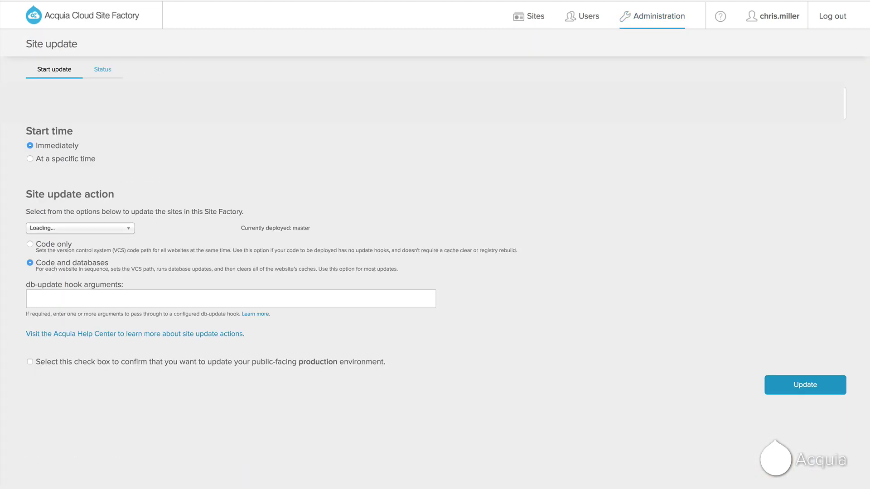
pyautogui.click(54, 228)
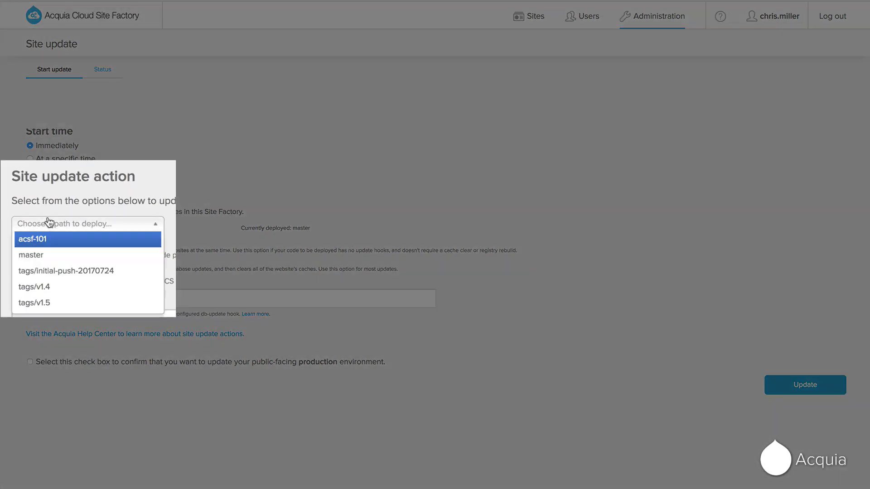
pyautogui.click(54, 284)
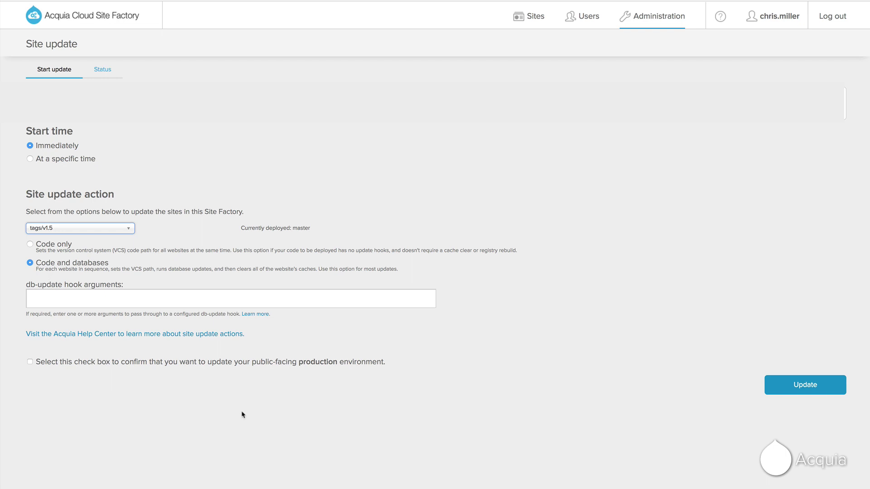
pyautogui.click(141, 363)
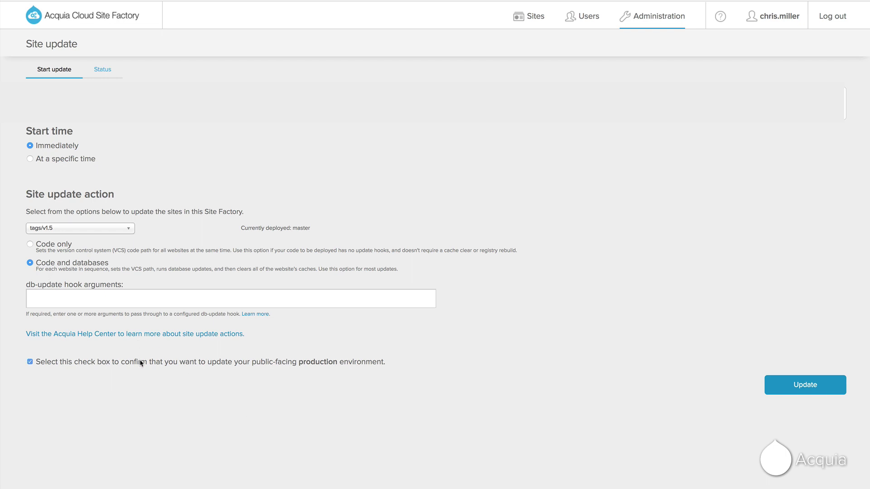
# Launch the tags/v1.5 production update and follow it on the Site update status page.
pyautogui.click(803, 383)
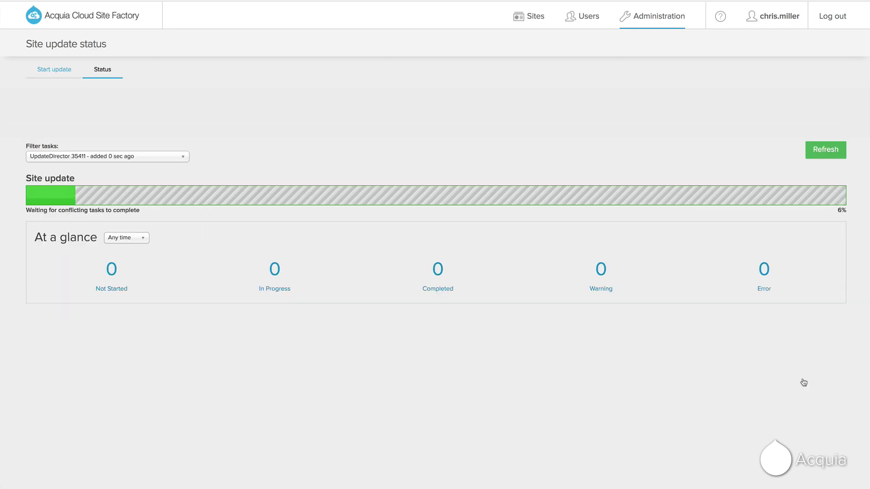